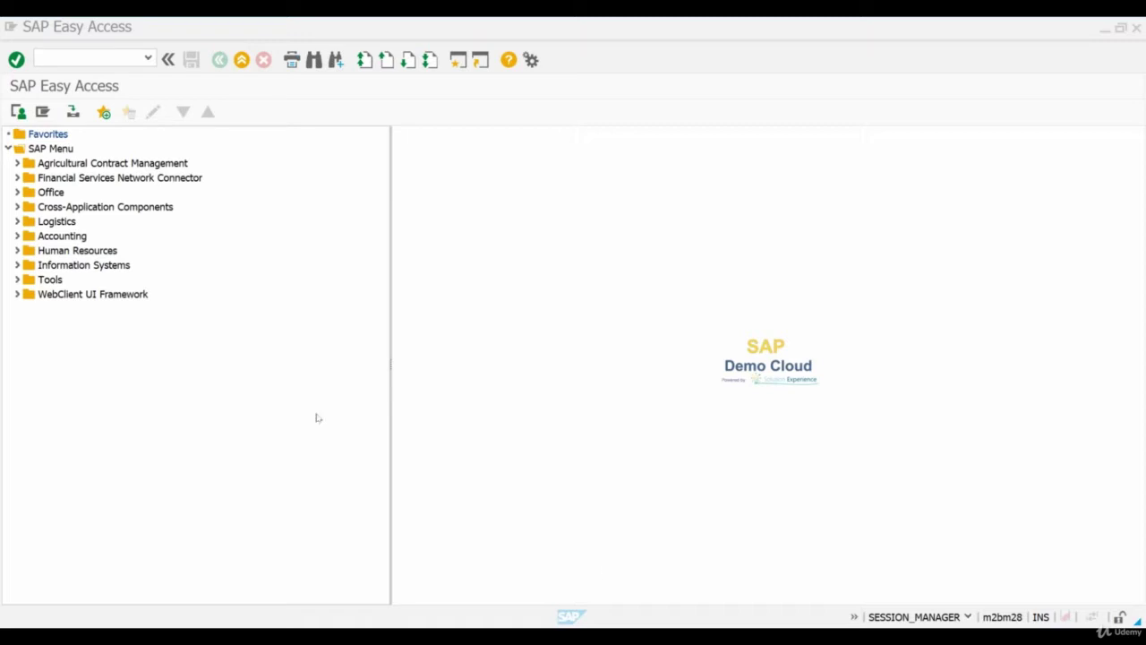
Start an MB31 goods receipt, movement type 101, for the process order to list its eucalyptus pulp item.
click(111, 56)
text(mm01)
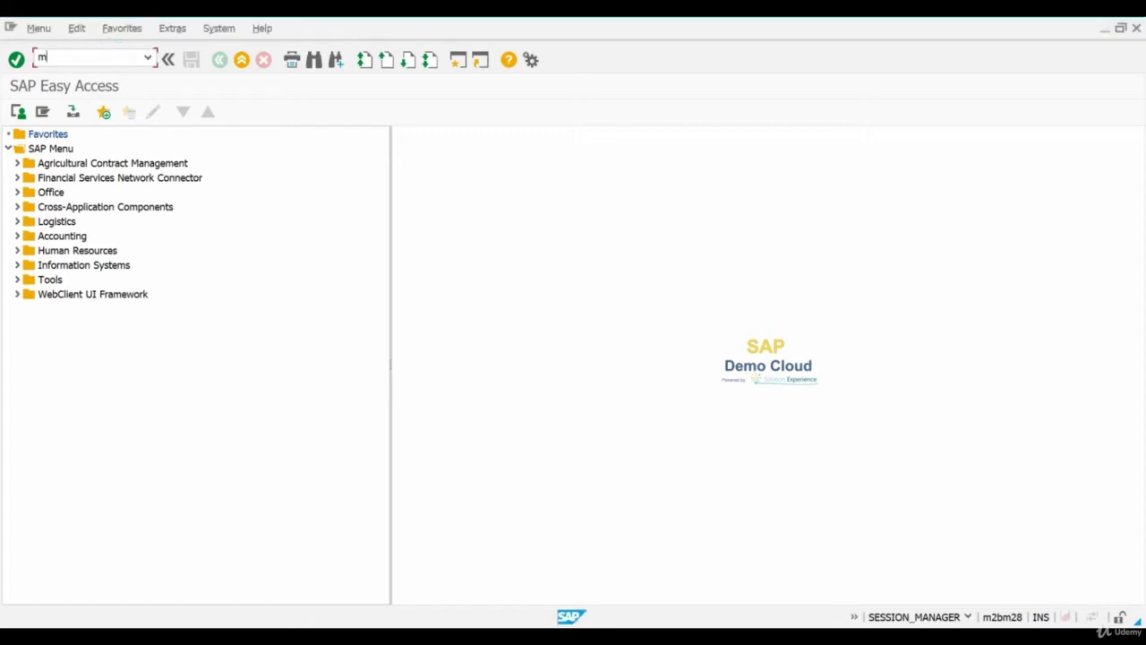
key(Return)
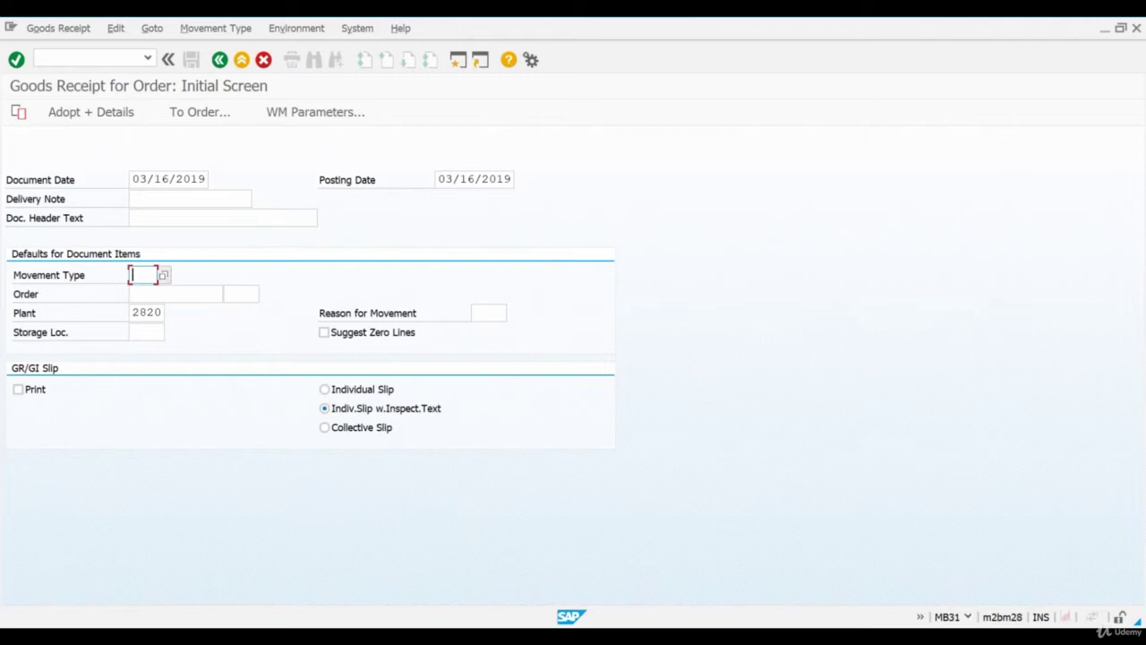
text(101)
click(167, 294)
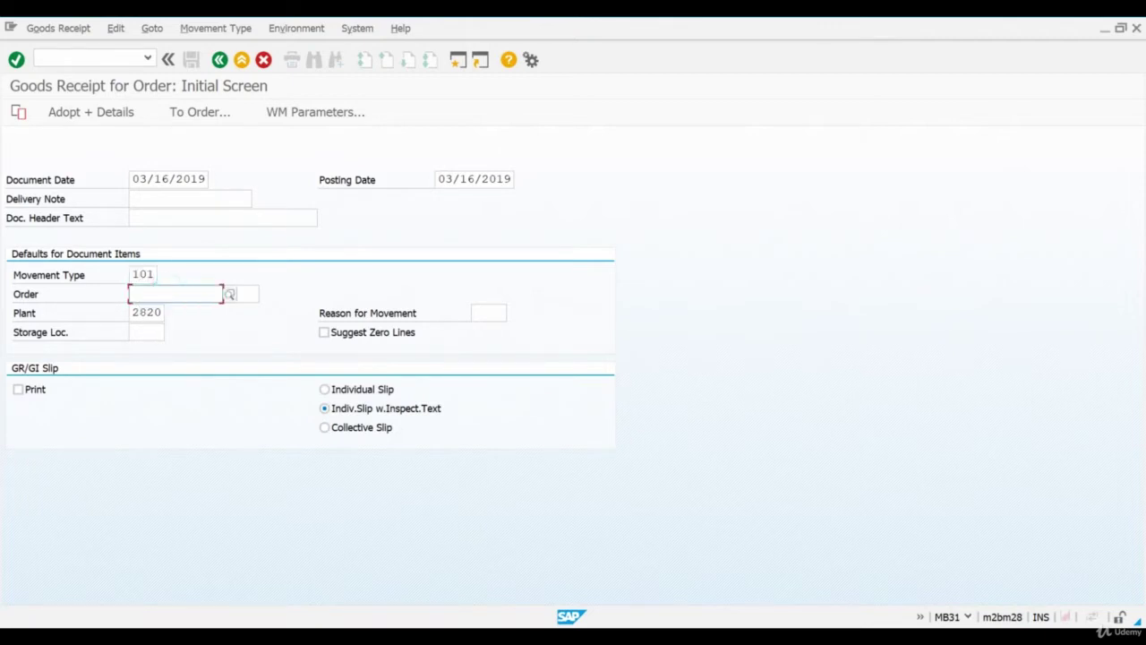
text(70001862)
click(170, 296)
key(Return)
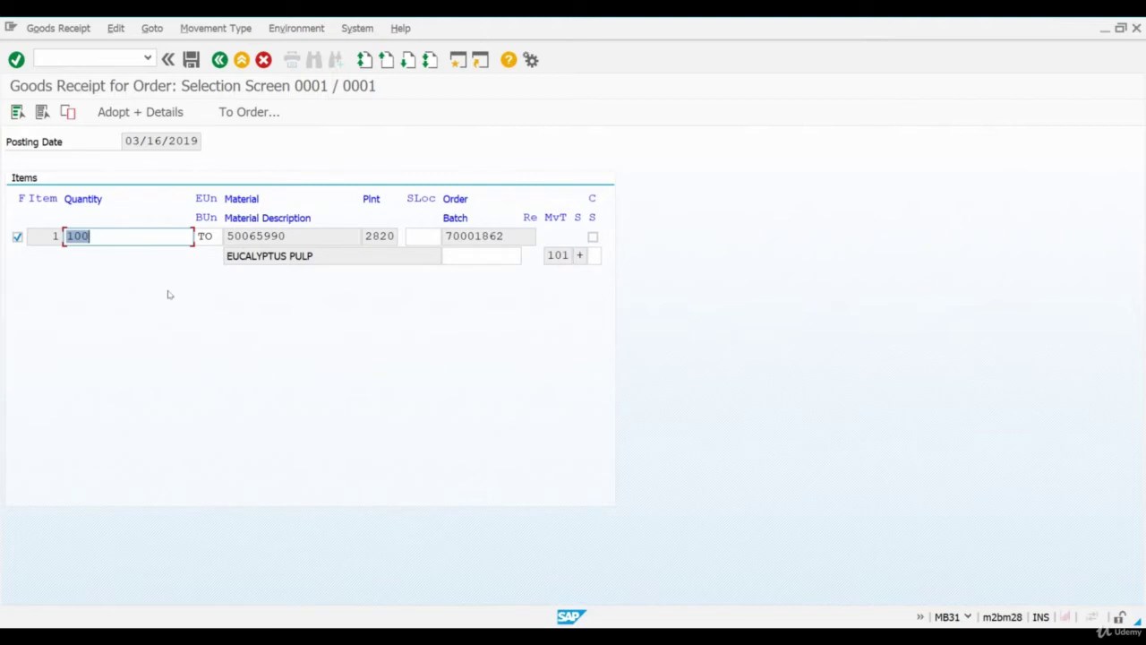
Receive the 100 TO into storage location 0001, mark delivery completed, and post the goods receipt.
click(428, 237)
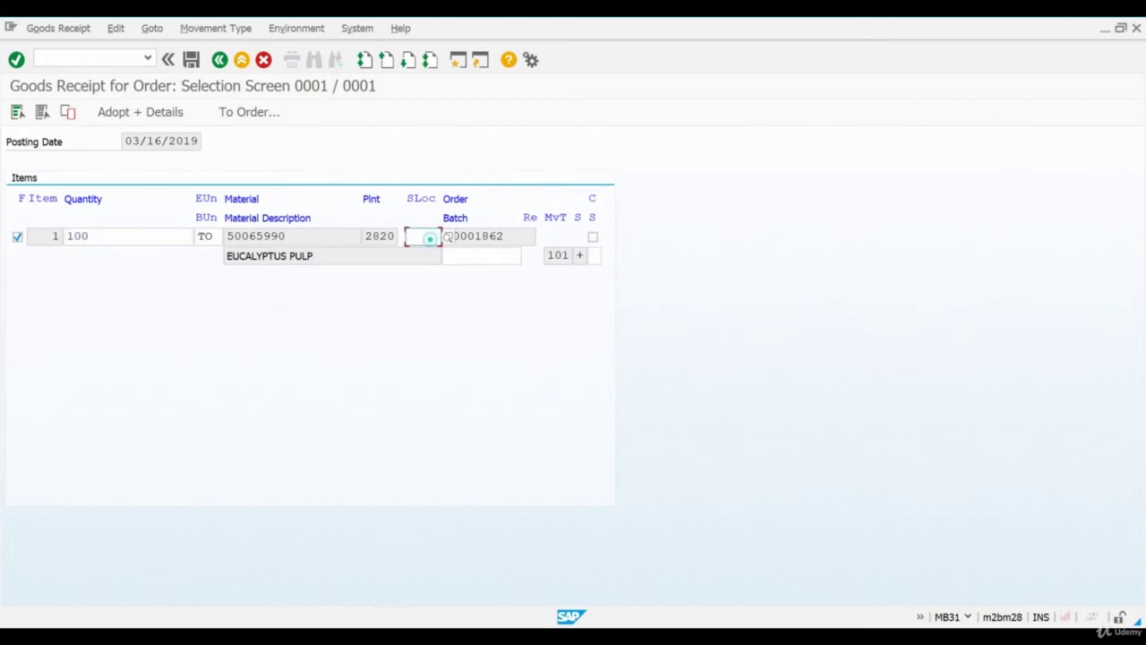
text(0001)
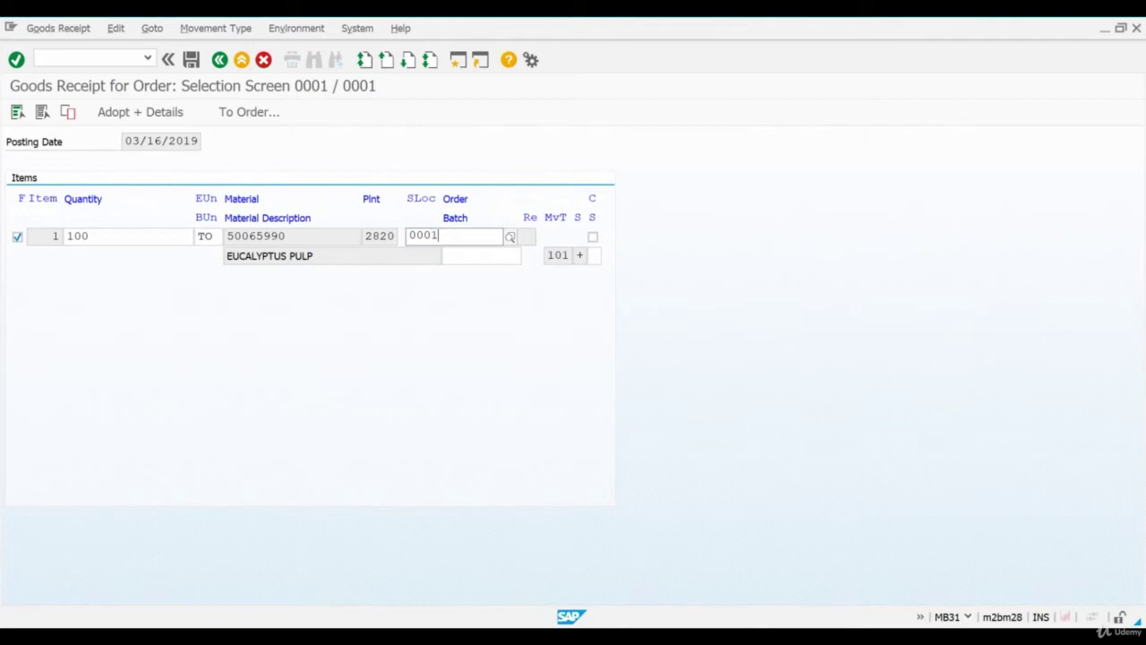
key(Return)
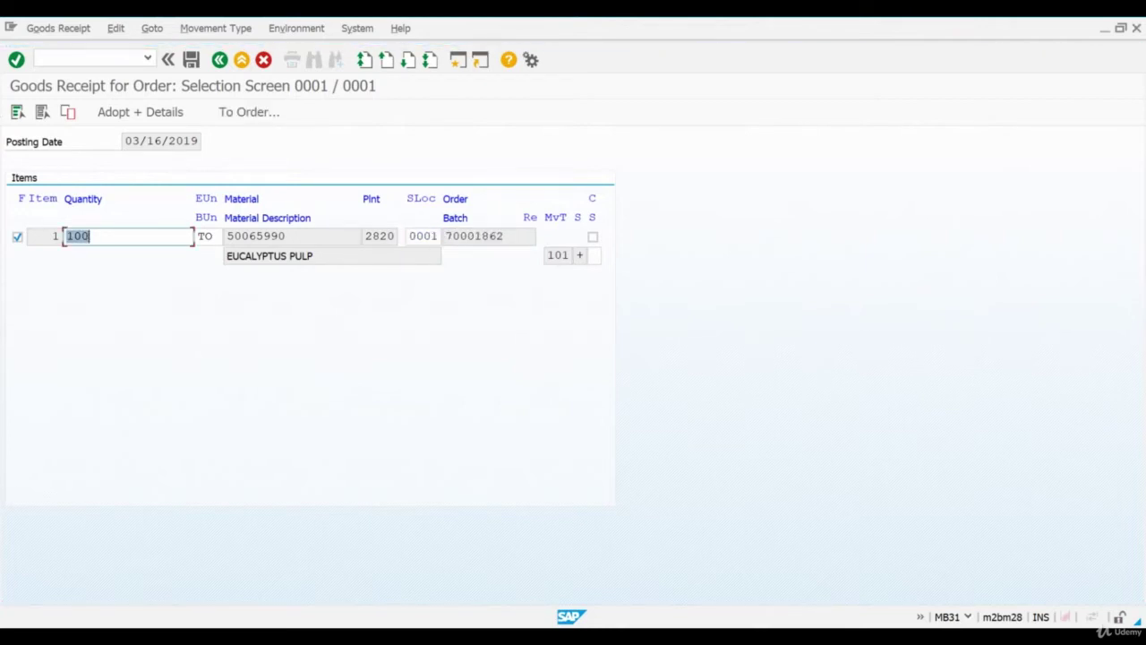
click(592, 237)
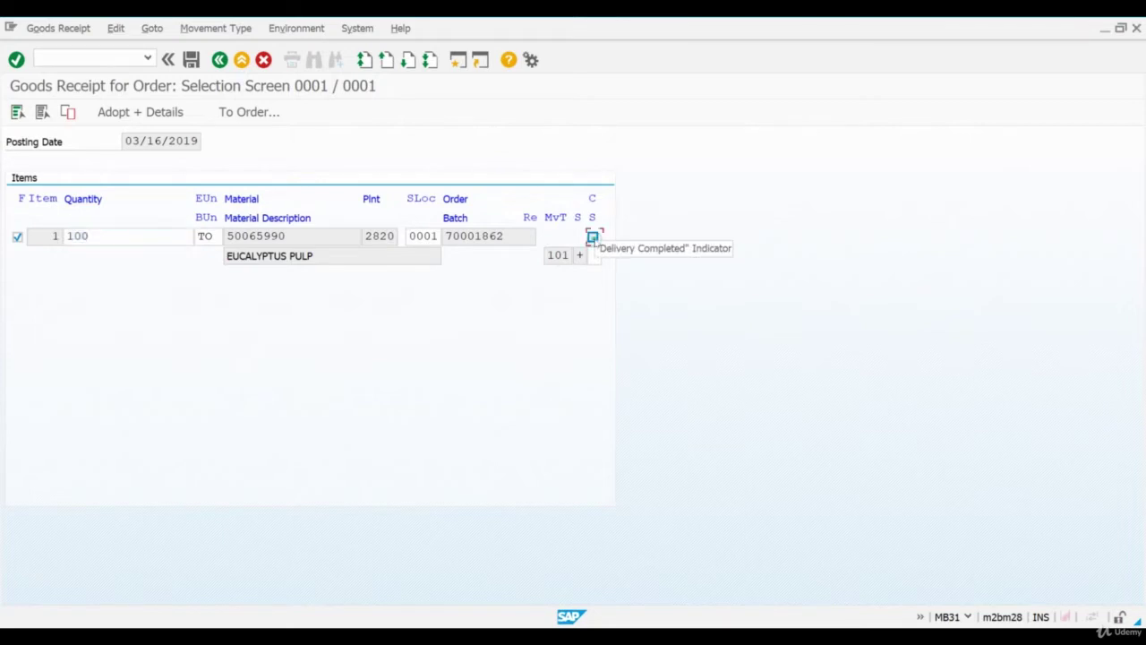
click(593, 238)
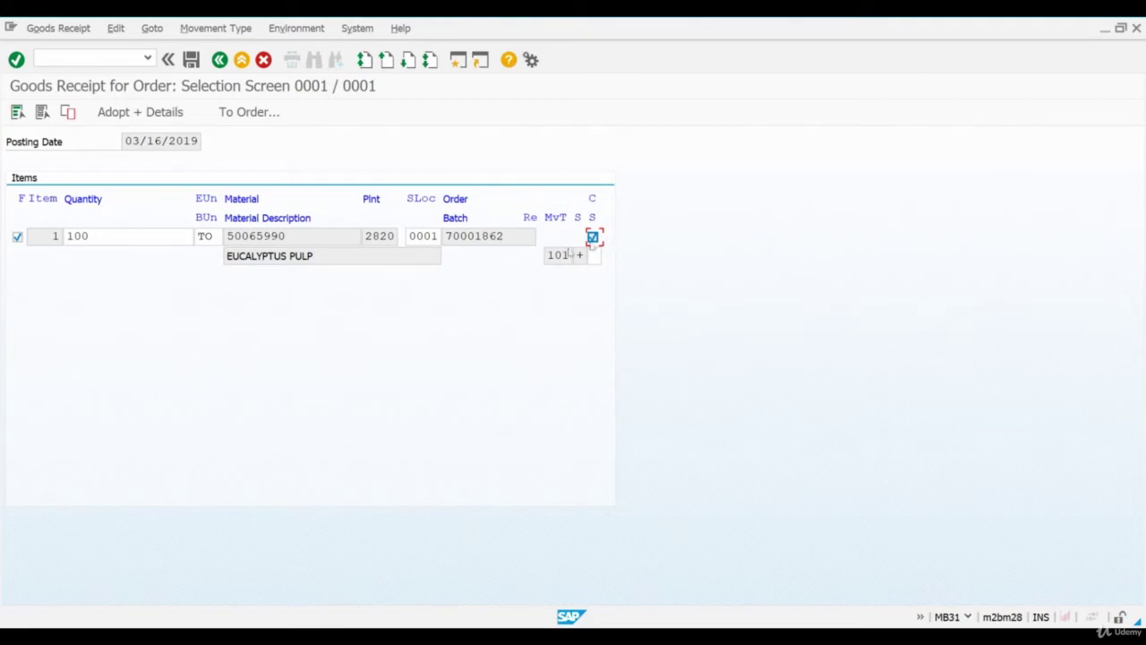
click(192, 59)
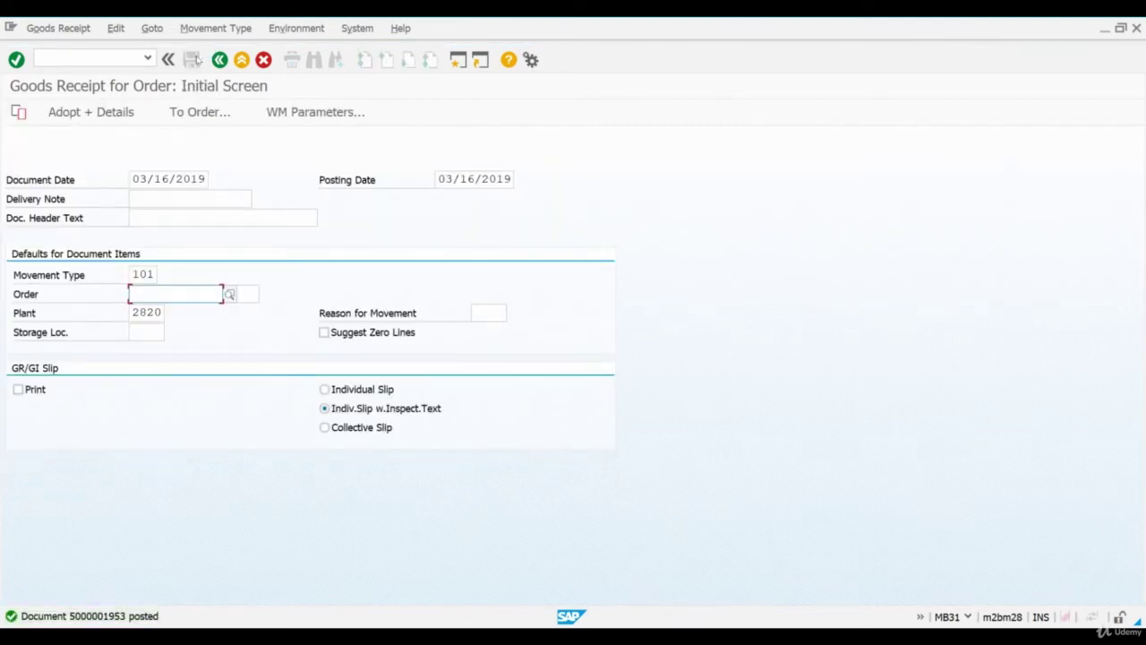
Open the CKM3N material price analysis for material 50065990.
click(94, 57)
text(/n)
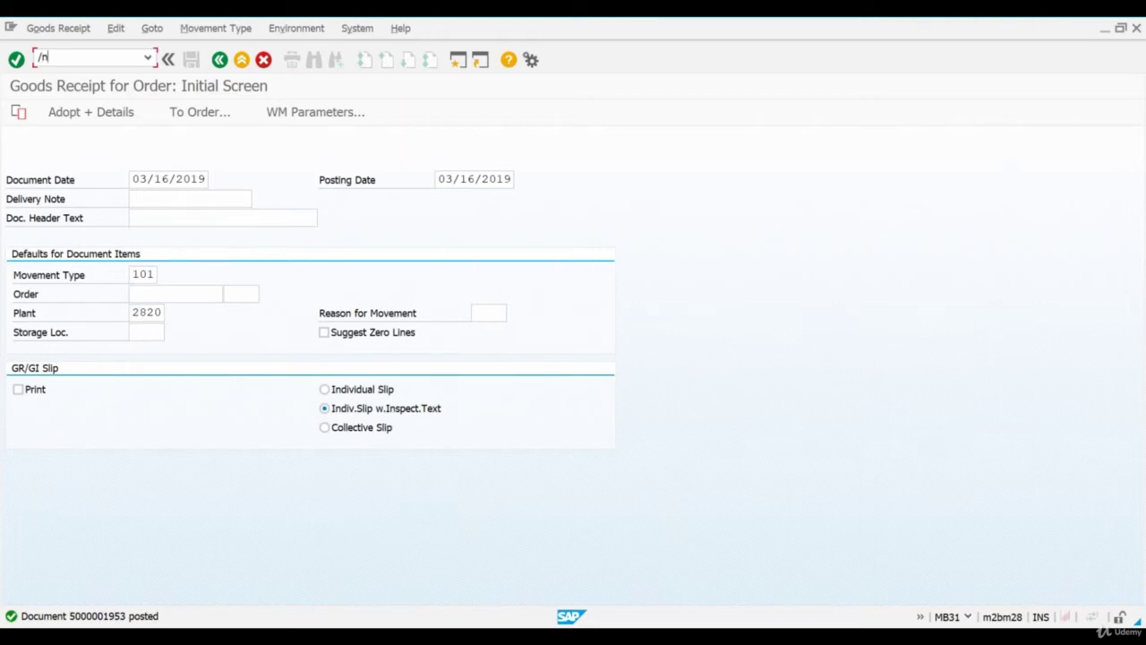
text(ckm3n)
key(Return)
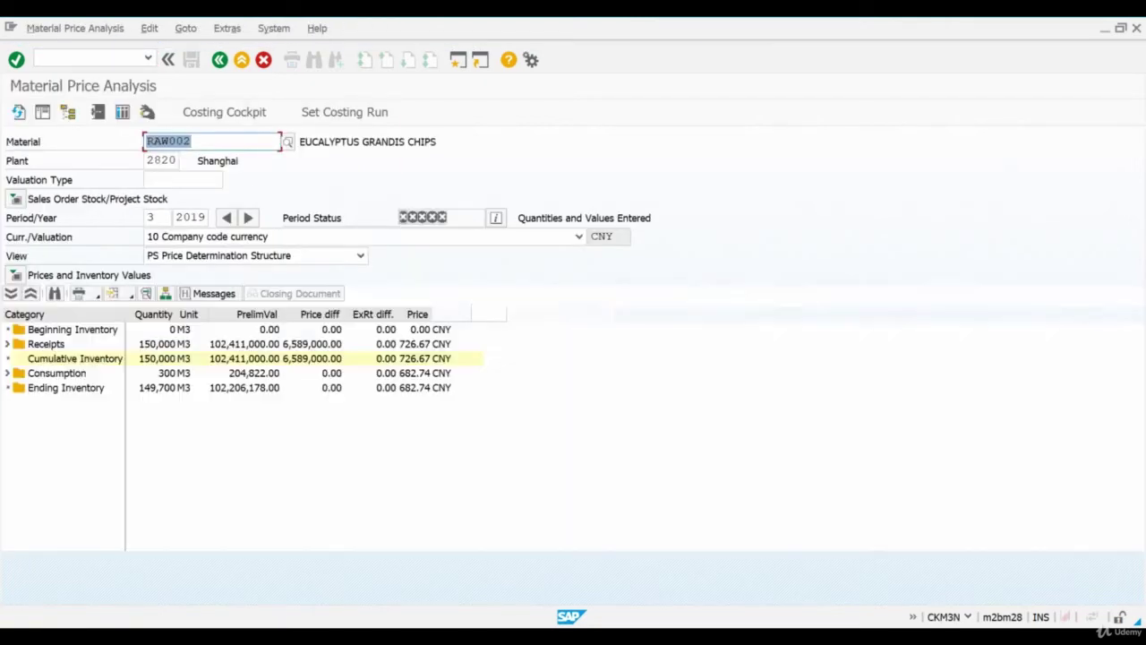
key(Delete)
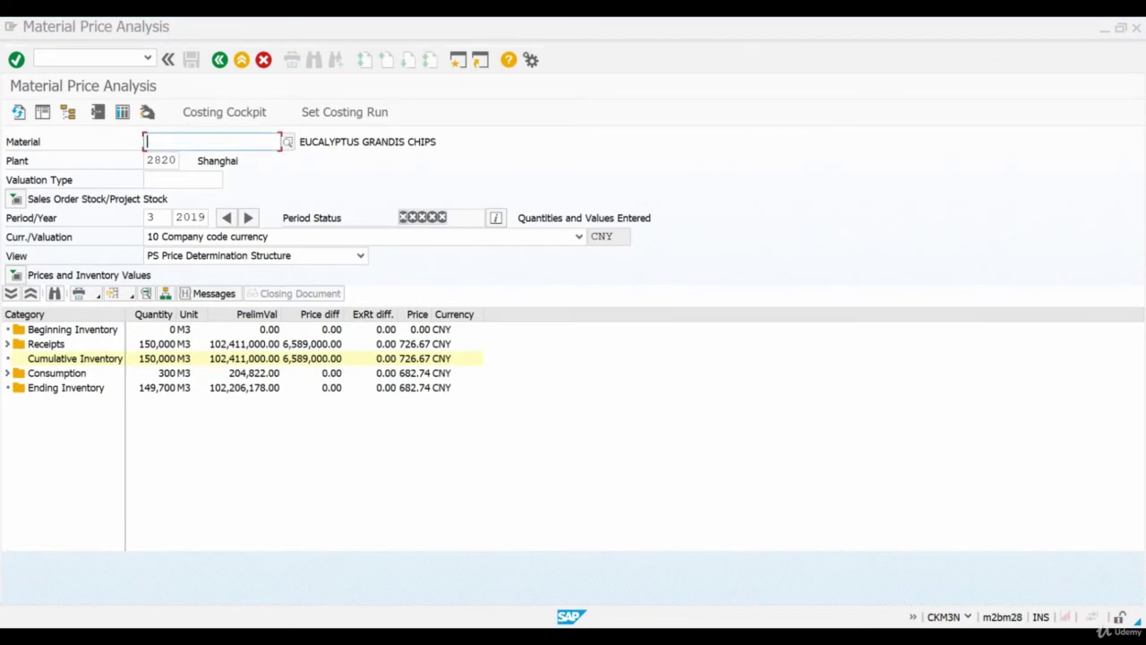
text(50065990)
key(Return)
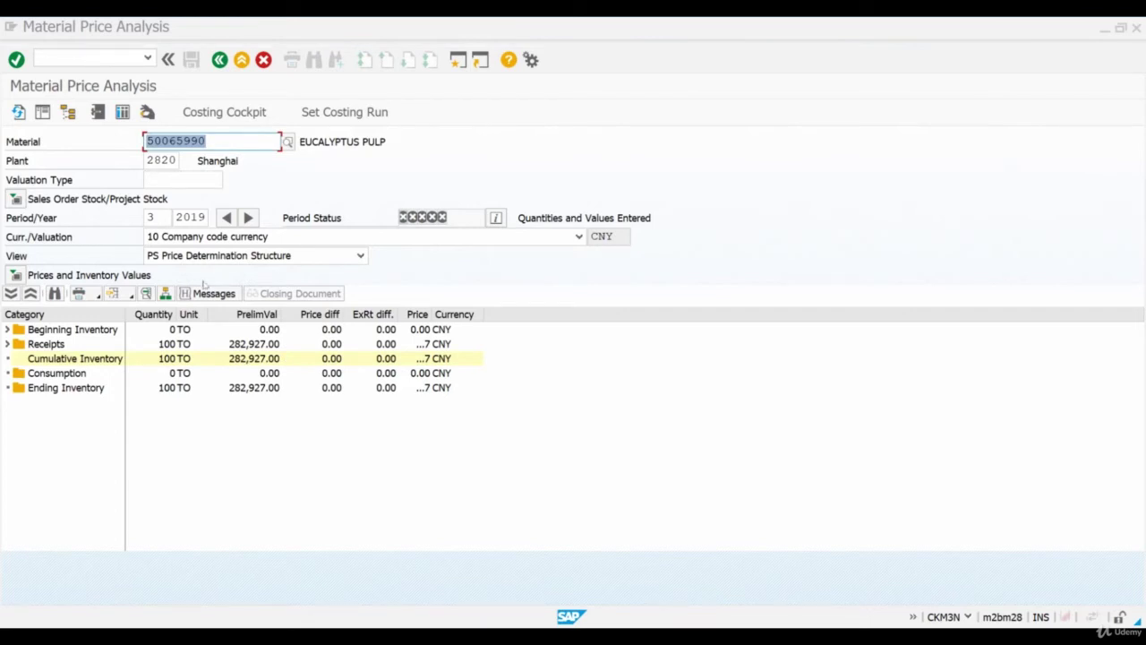
Expand Receipts > Production to the 2,829.27 CNY goods receipt, widening the Category and Price columns.
drag(127, 314, 230, 311)
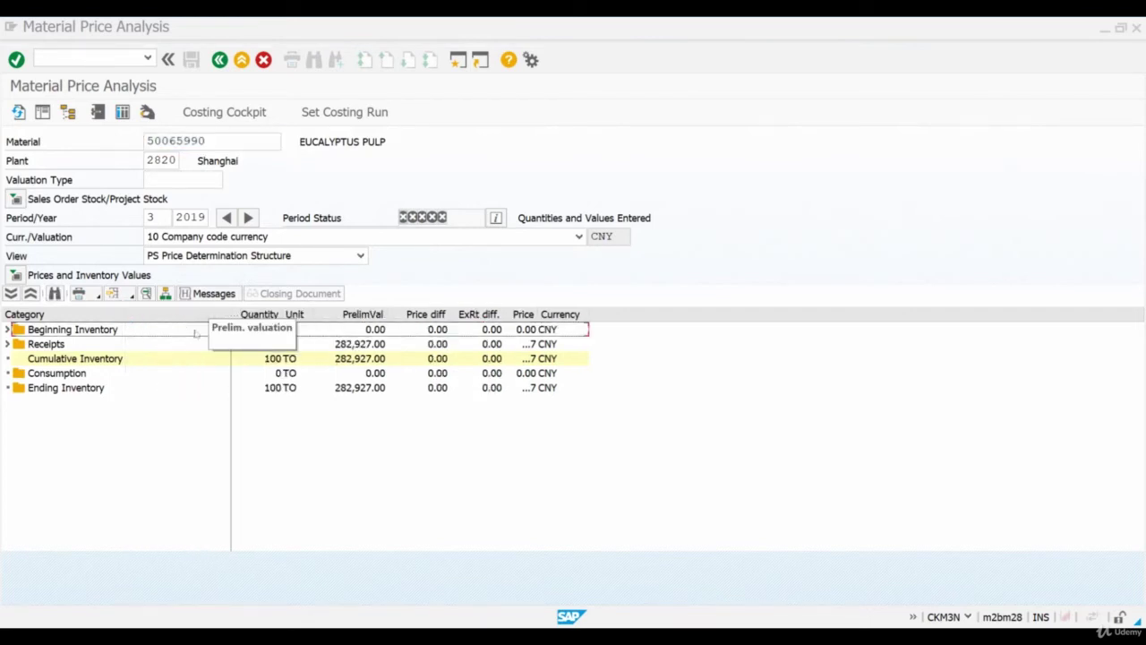
click(7, 344)
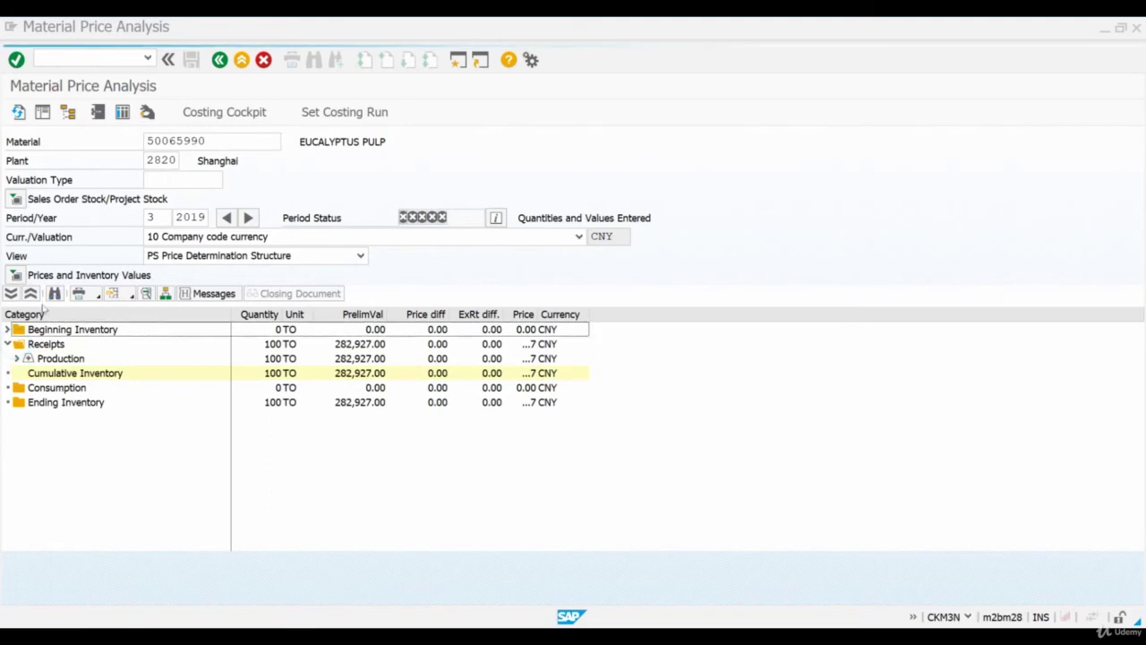
click(16, 357)
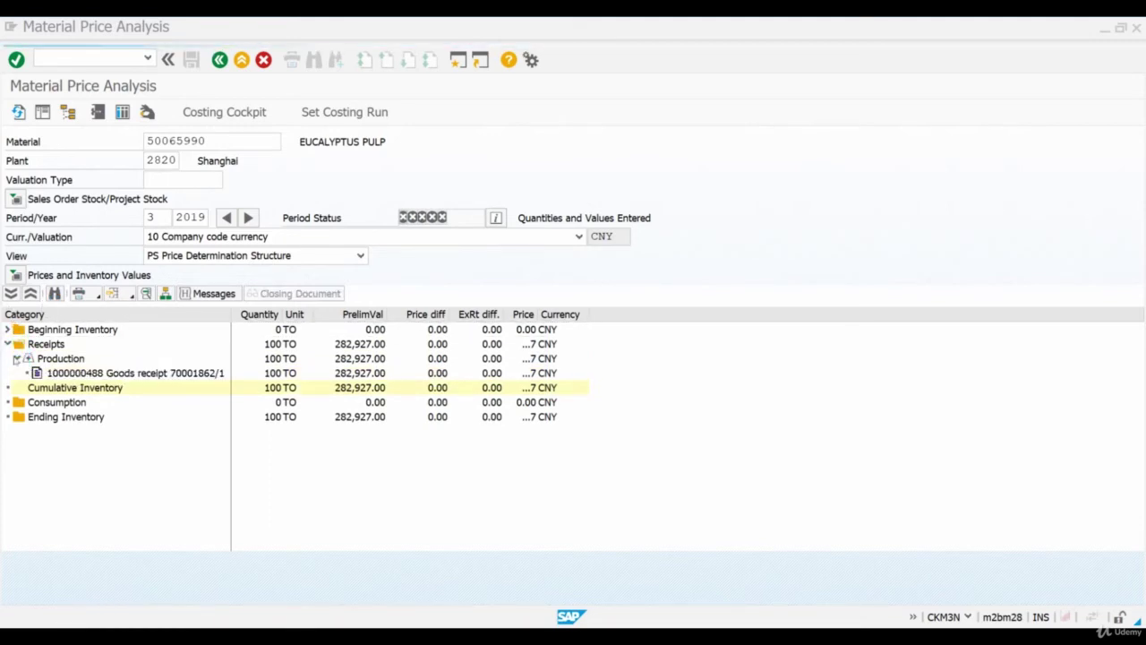
click(131, 375)
drag(538, 310, 582, 315)
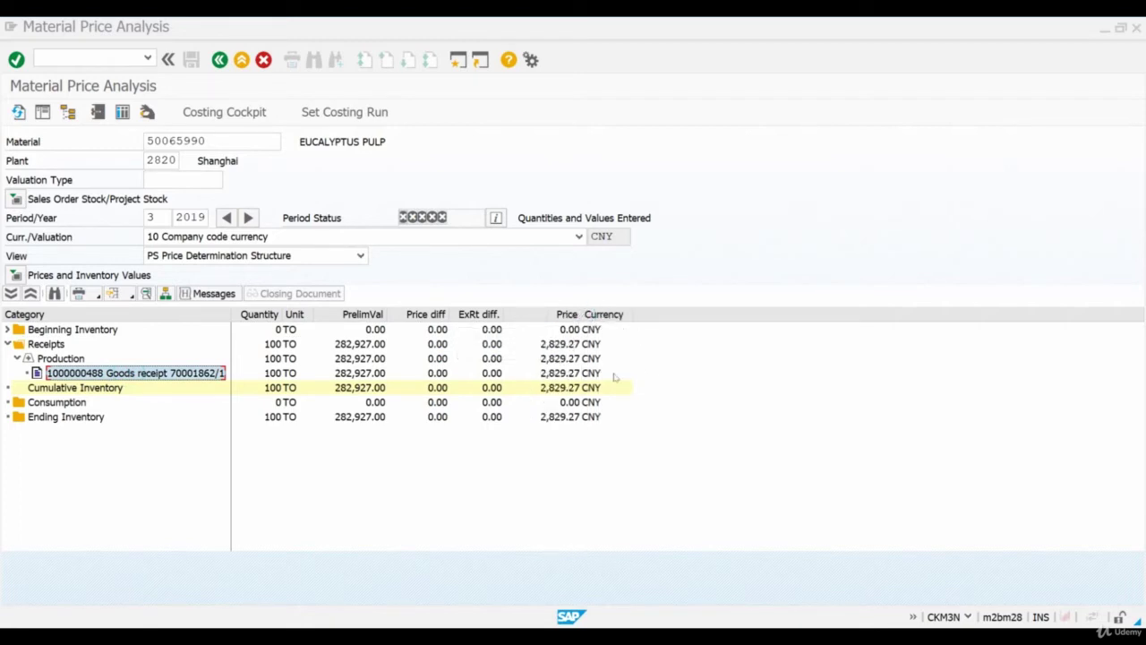
click(441, 373)
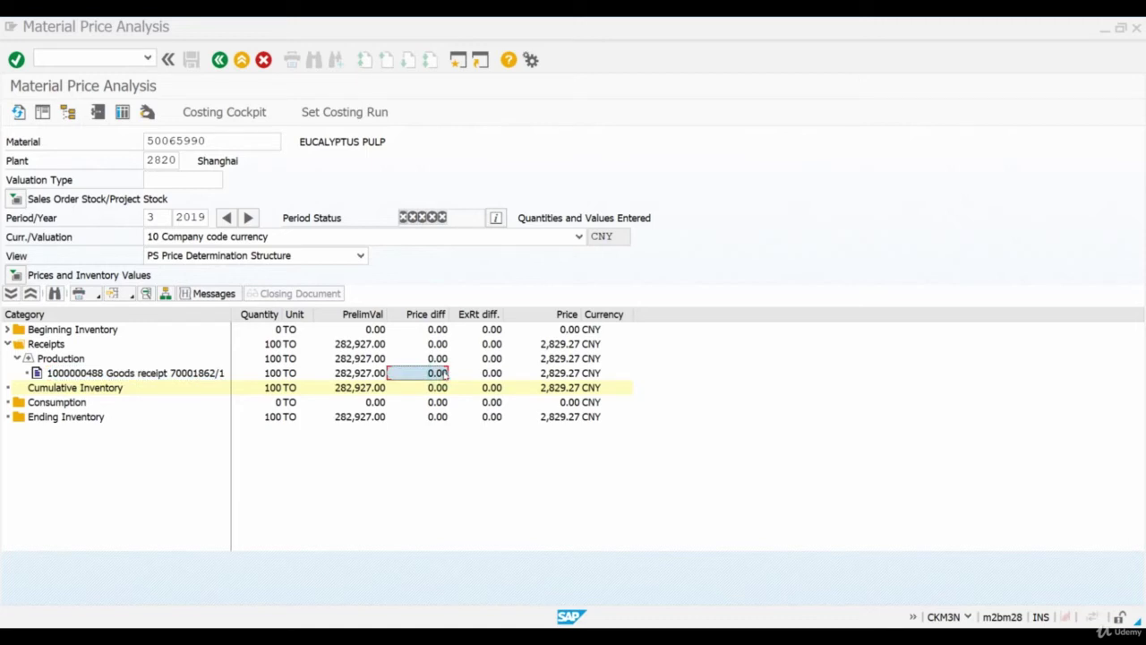
Display process order 70001862 in COR3 and run its Goto > Costs > Analysis report.
click(93, 58)
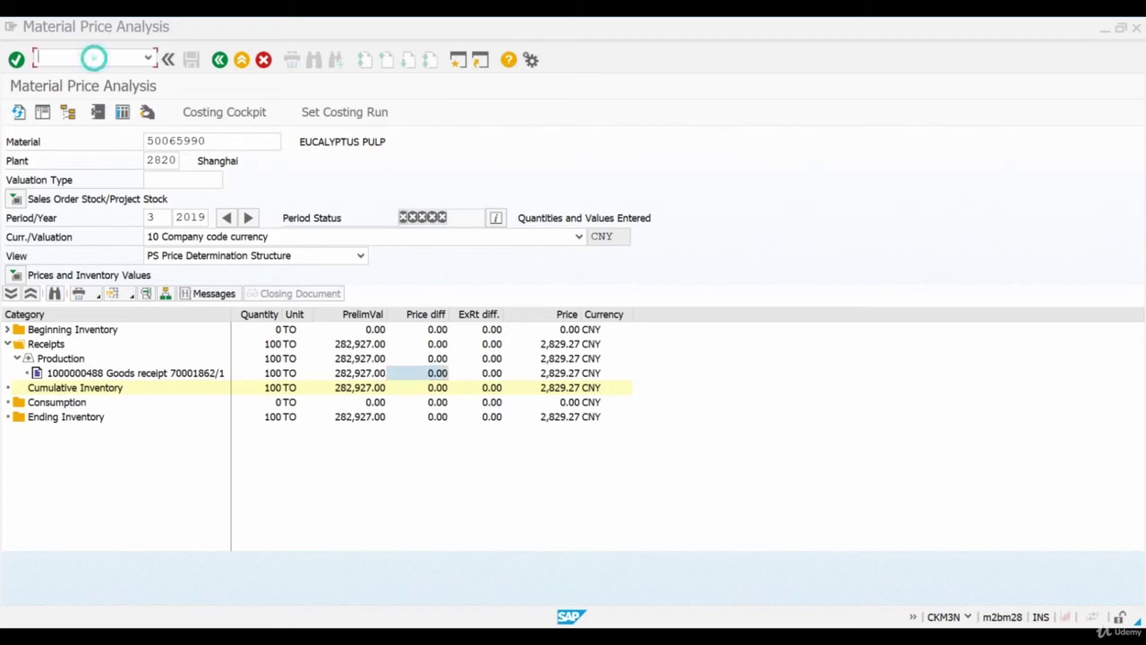
text(/ncor3)
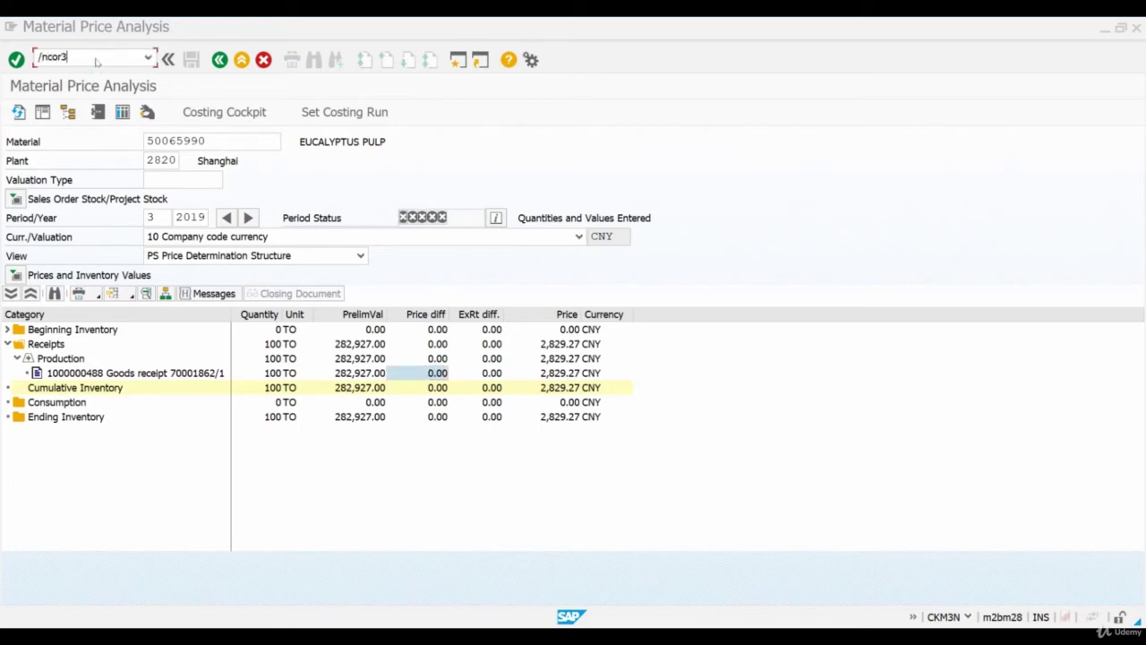
key(Return)
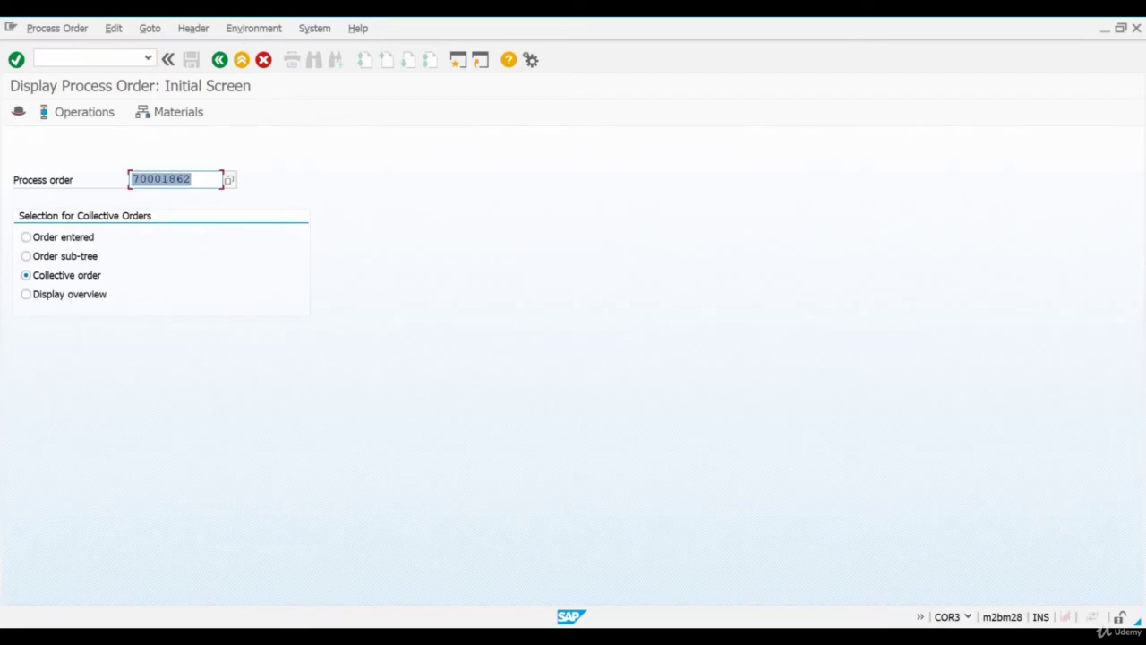
key(Return)
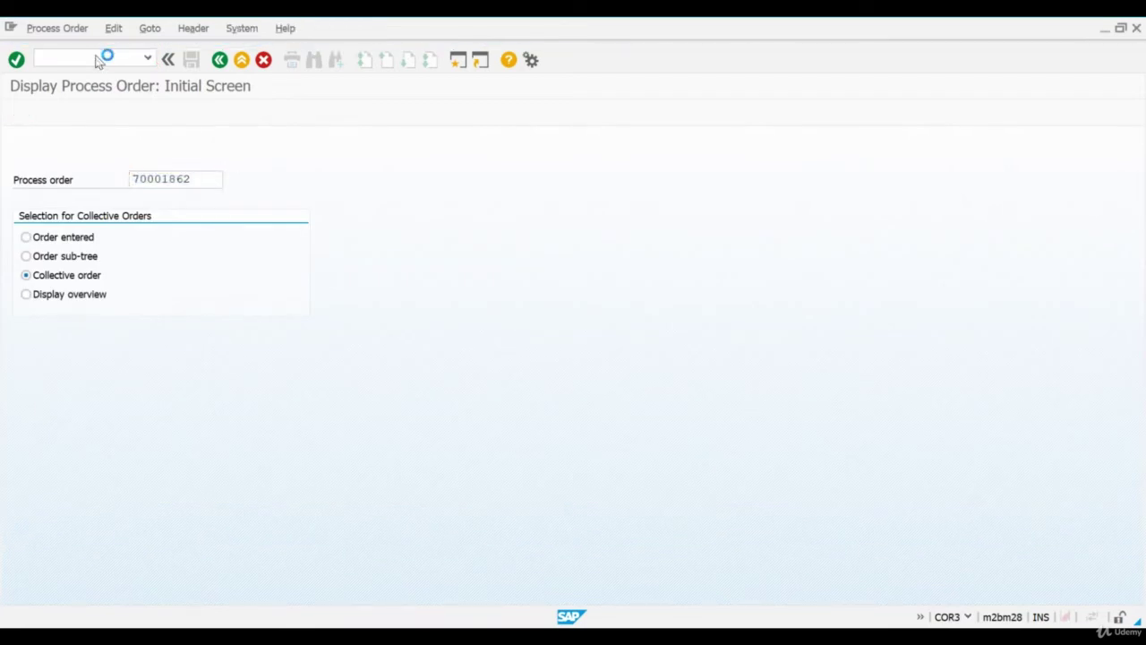
click(150, 30)
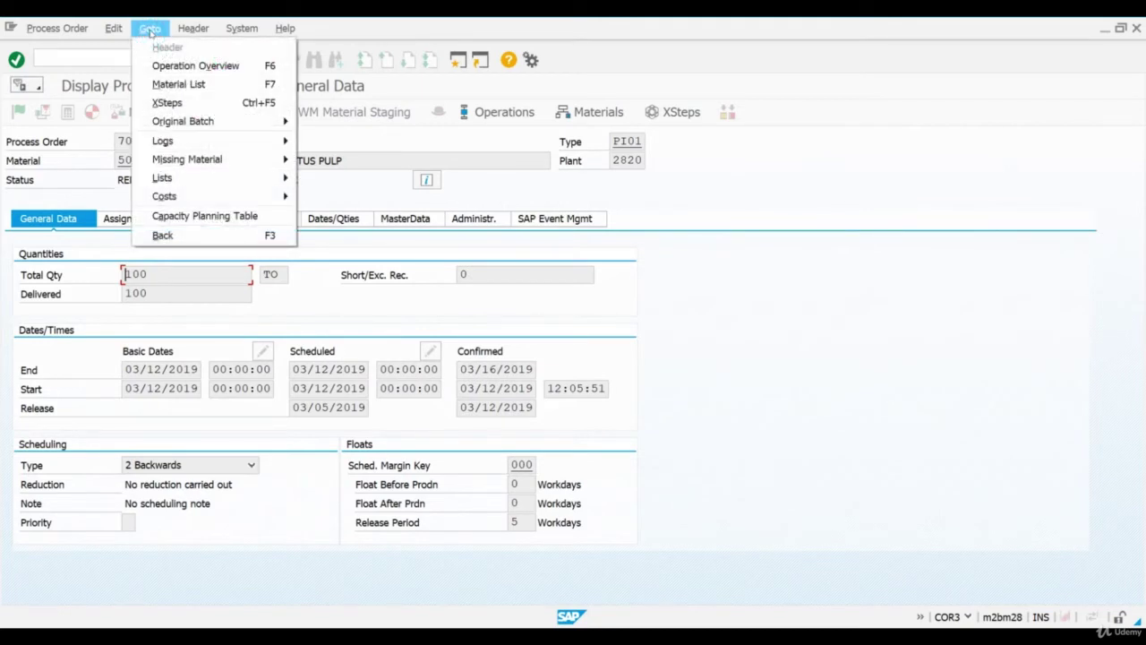
mouse_move(220, 195)
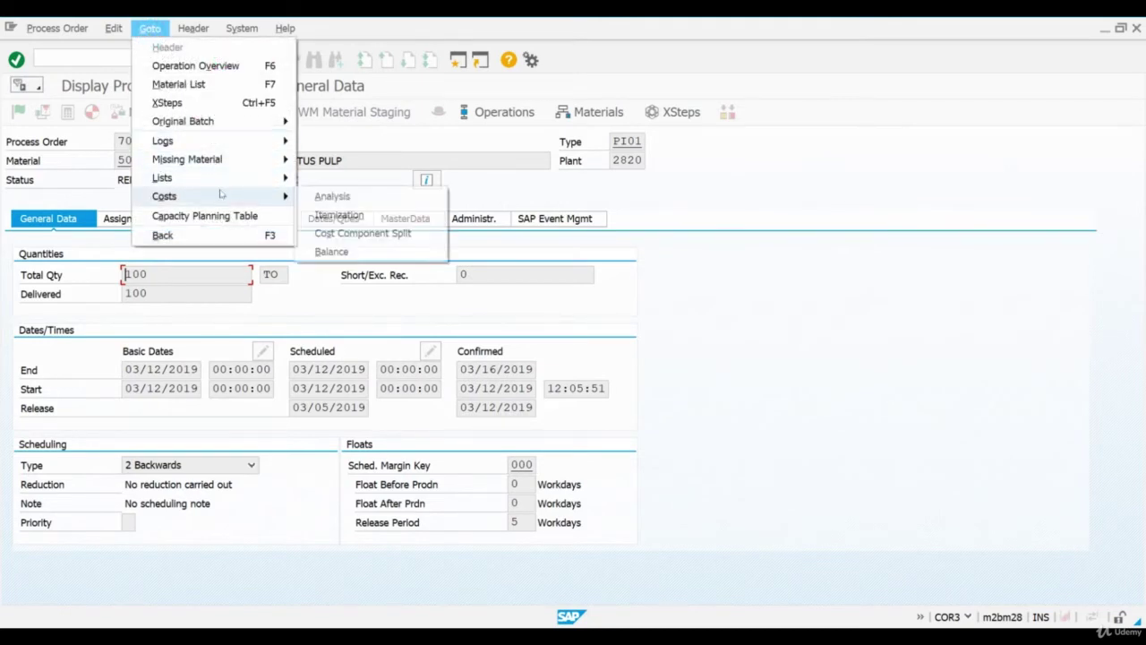
click(321, 197)
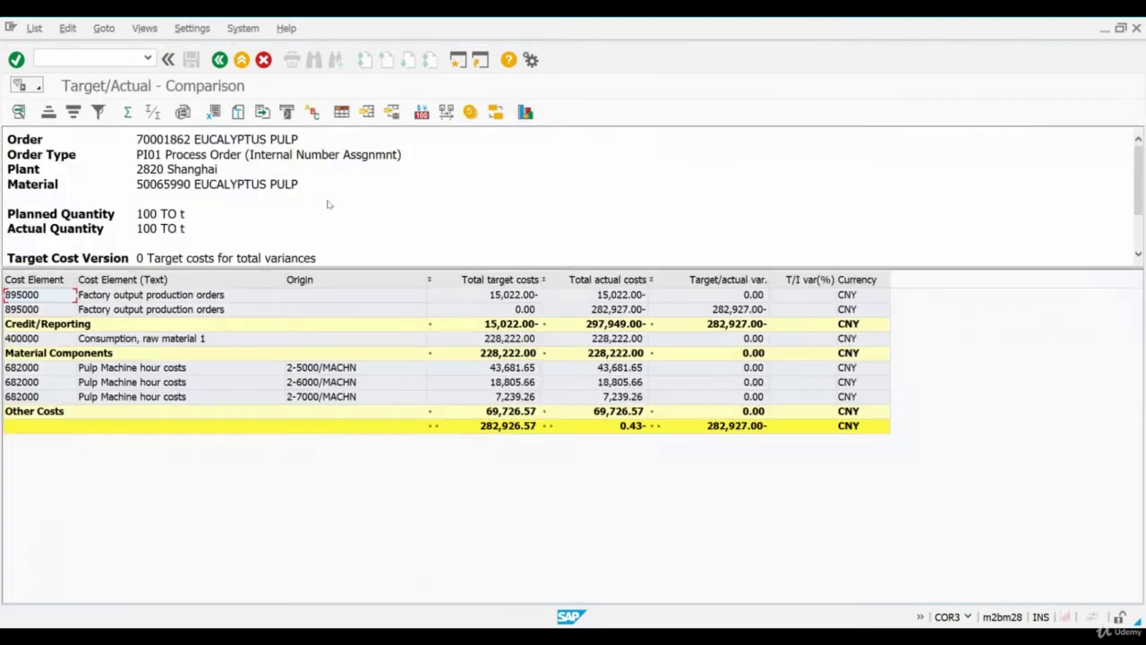
Select the Total actual costs column, showing 0.43- CNY against 282,926.57 CNY target.
click(607, 280)
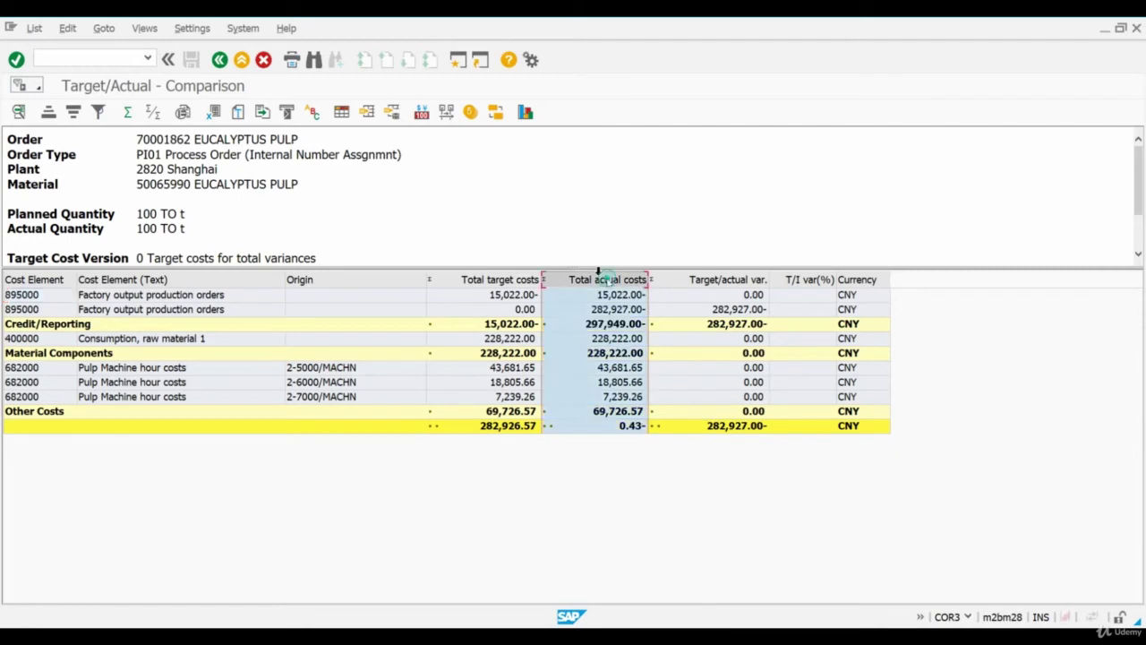